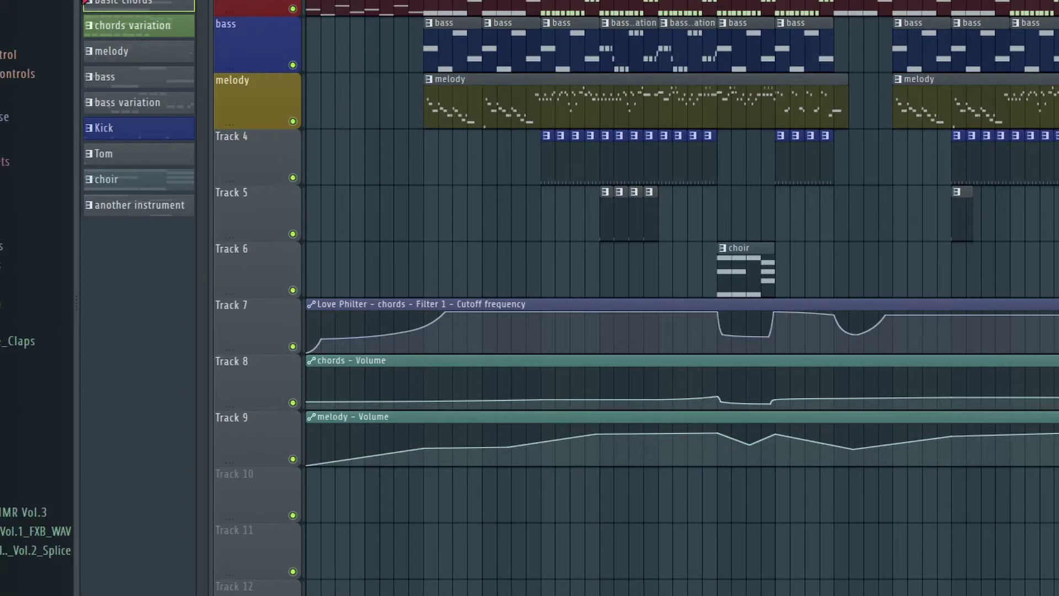
- Open the basic chords pattern in the piano roll and play it through
key(F7)
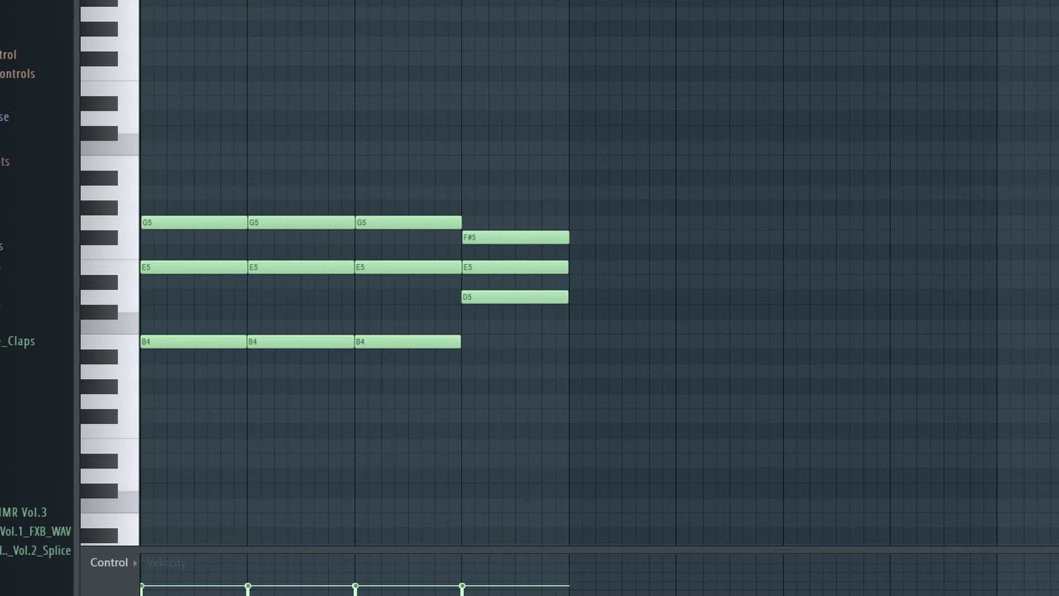
key(space)
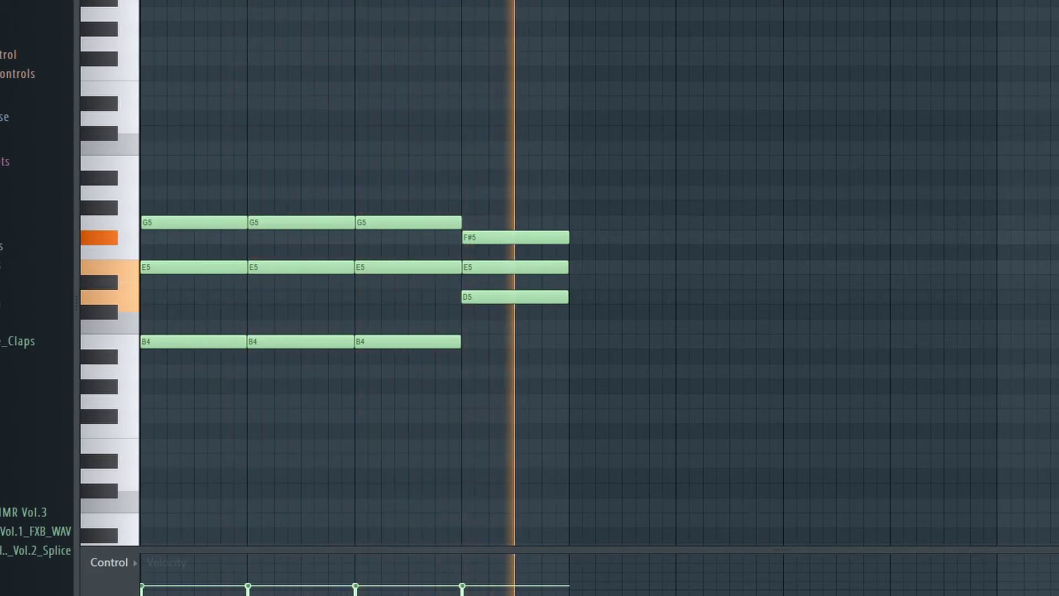
key(space)
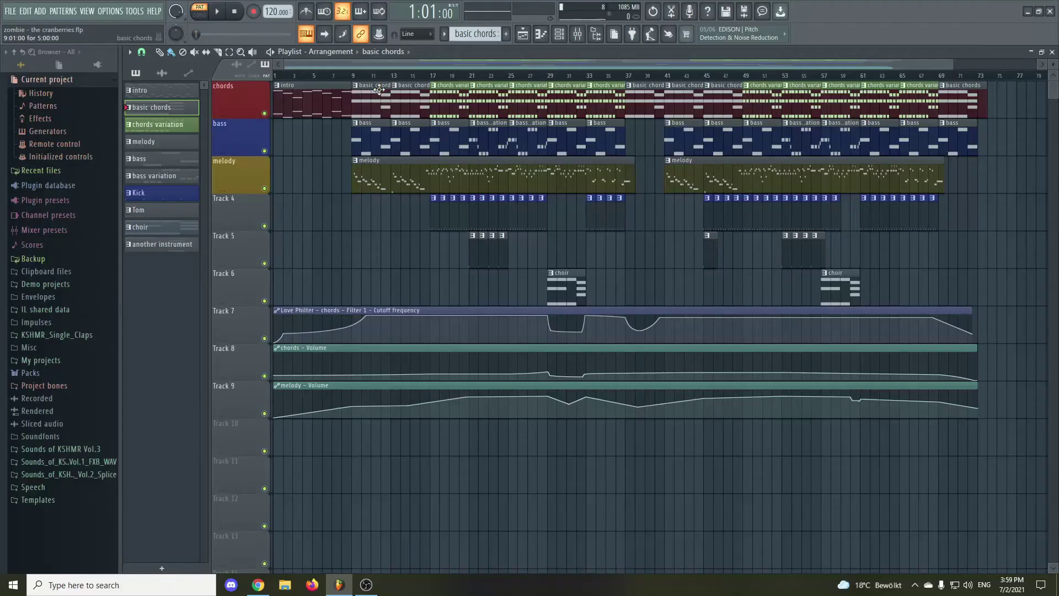
- Open the first bass clip's pattern in the piano roll and listen to it
double_click(372, 124)
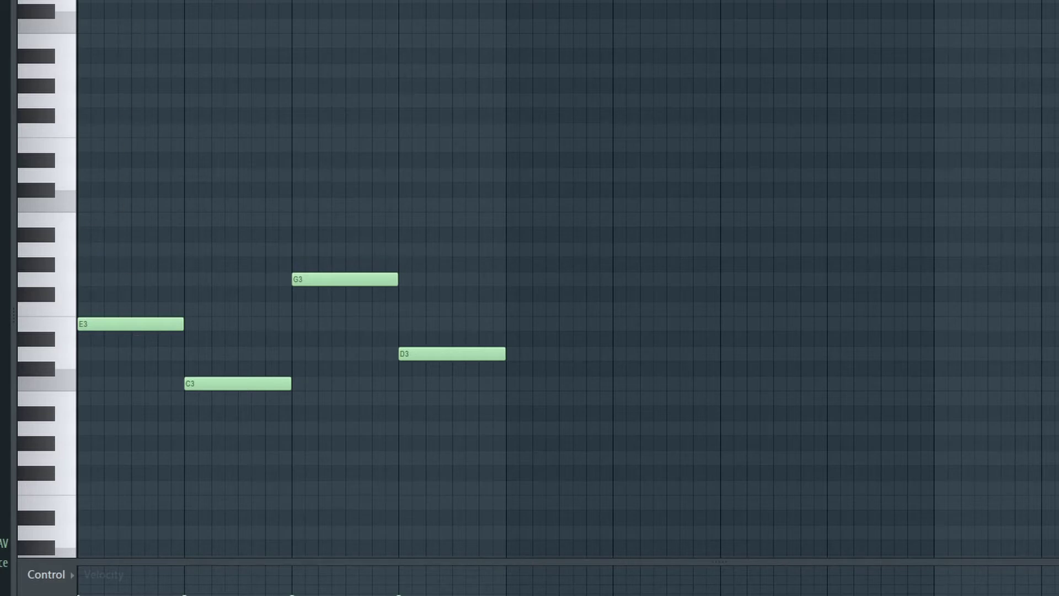
key(space)
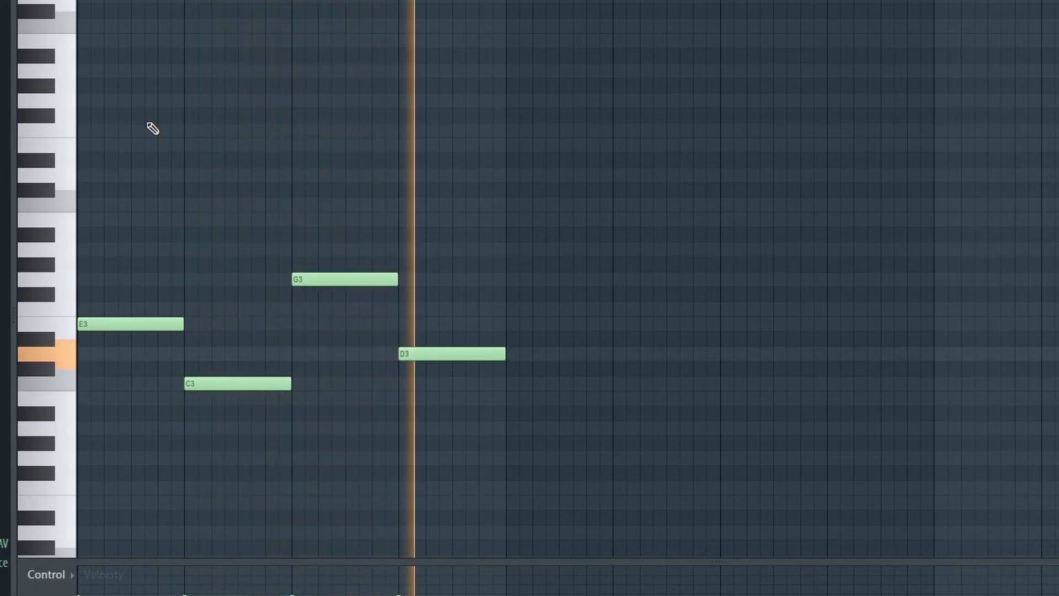
key(space)
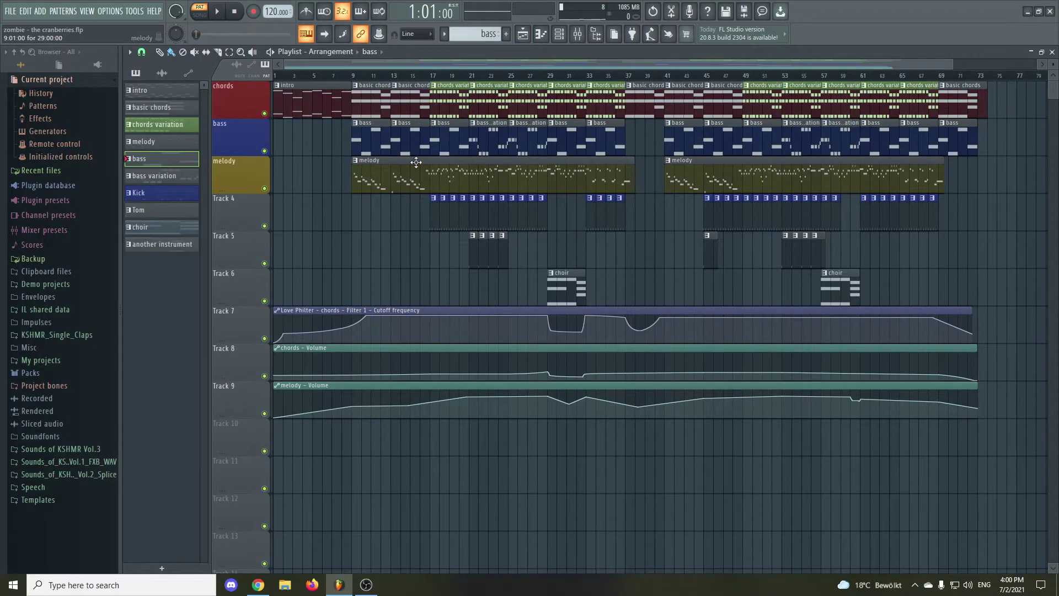
- Open the melody pattern in the piano roll, bring its first notes into view and play it
double_click(374, 180)
drag(296, 67, 196, 67)
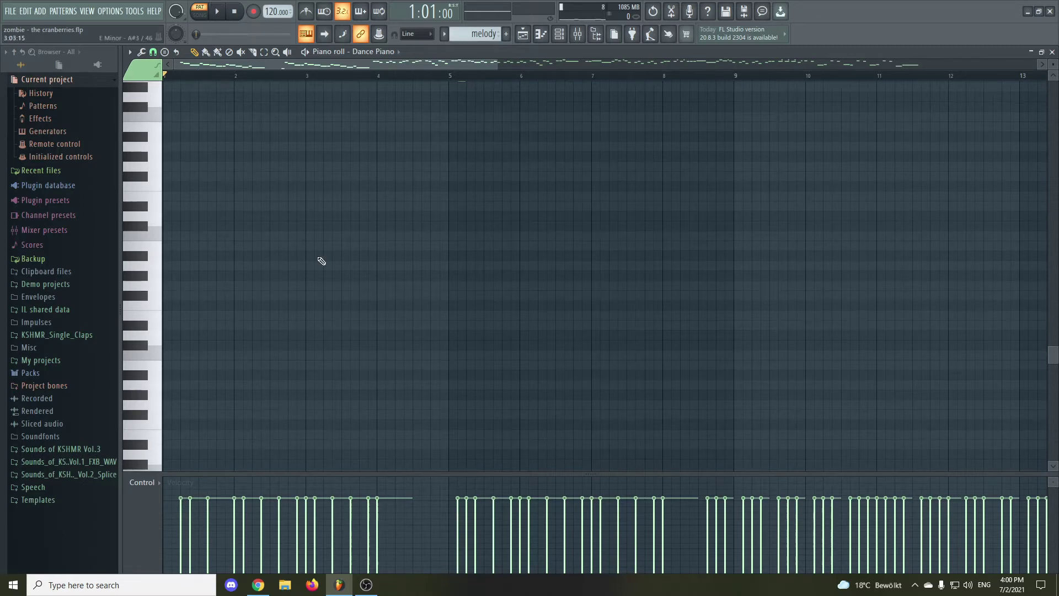
scroll(325, 265, down, 5)
scroll(325, 267, up, 12)
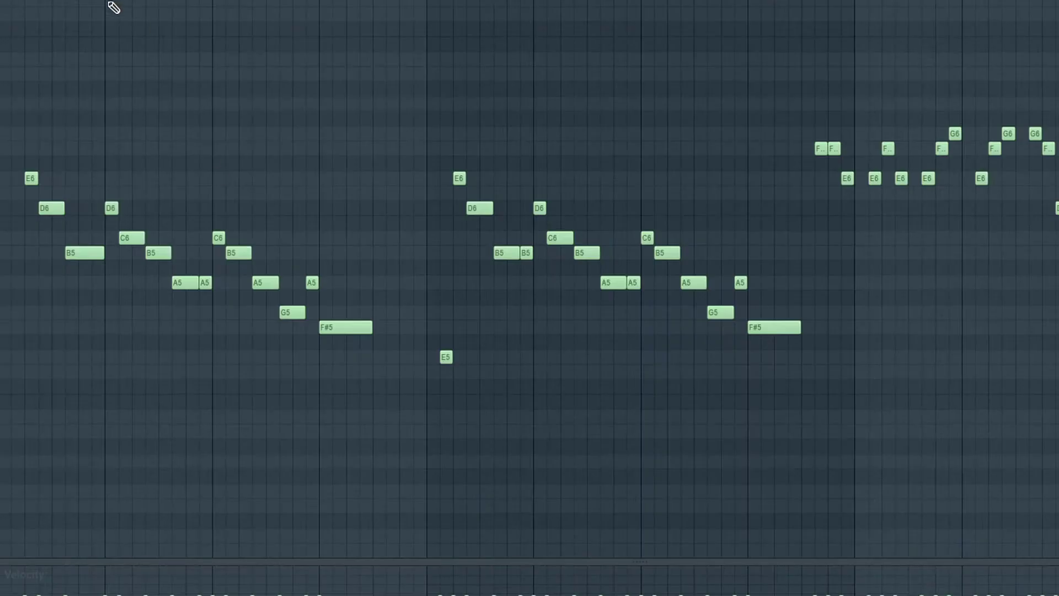
key(space)
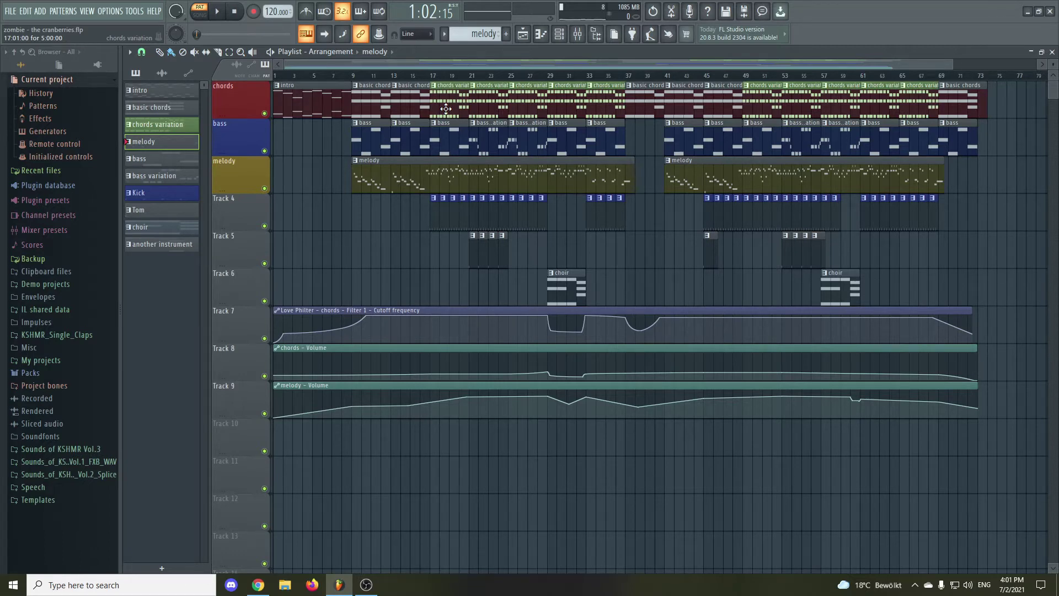
- Play the chords variation and bass variation patterns in the piano roll
double_click(445, 108)
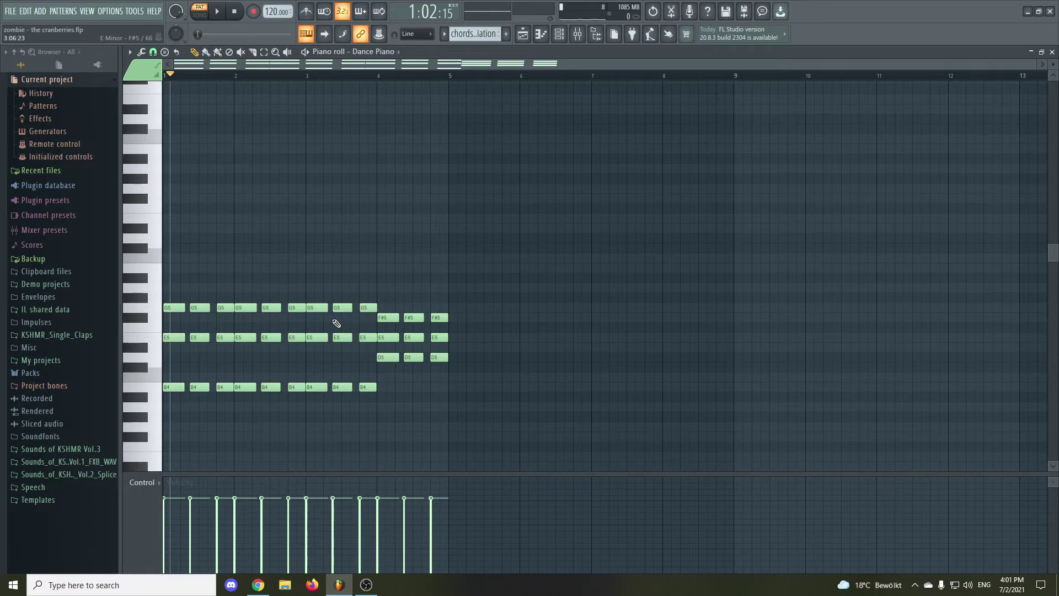
key(space)
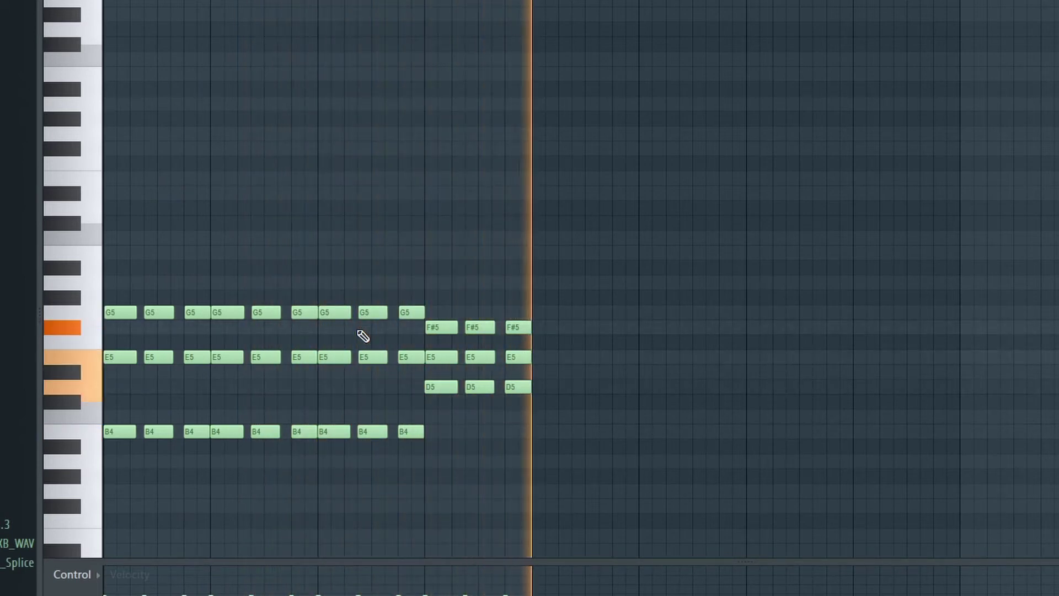
key(space)
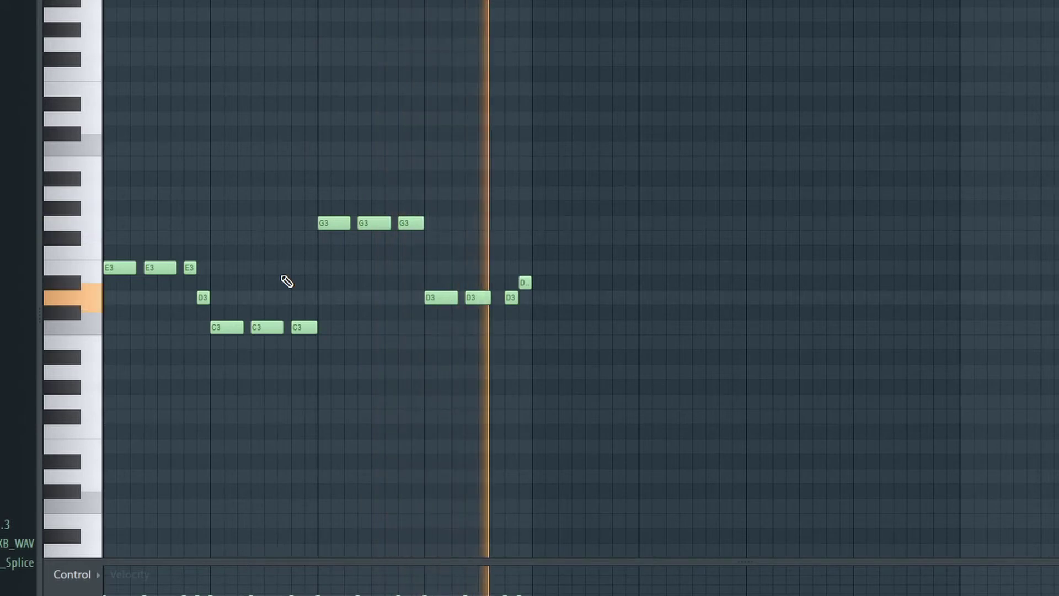
key(space)
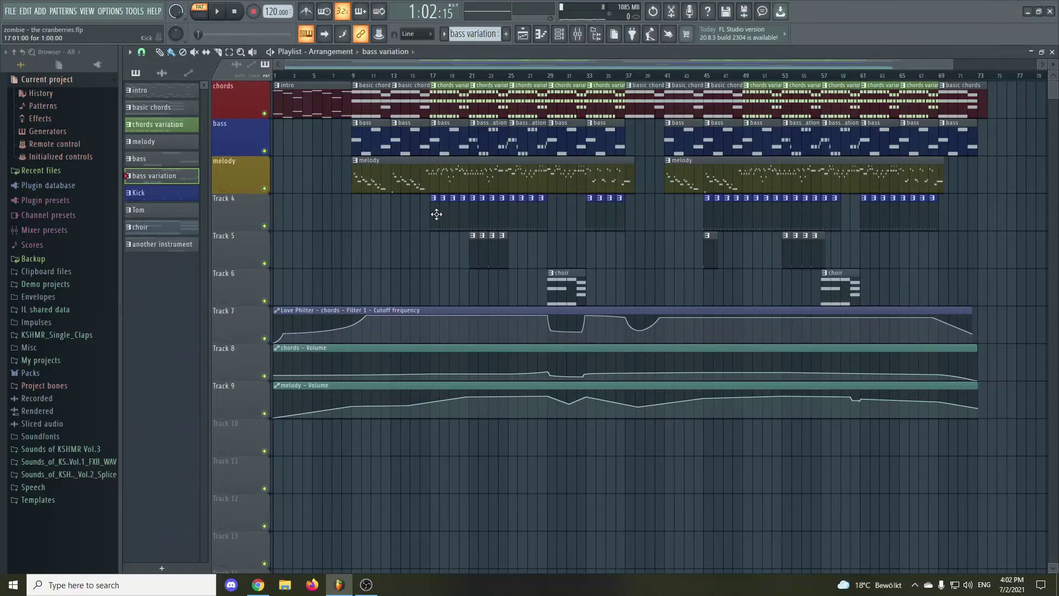
- Play the Kick and Tom drum patterns in the piano roll, and return to the playlist
double_click(436, 214)
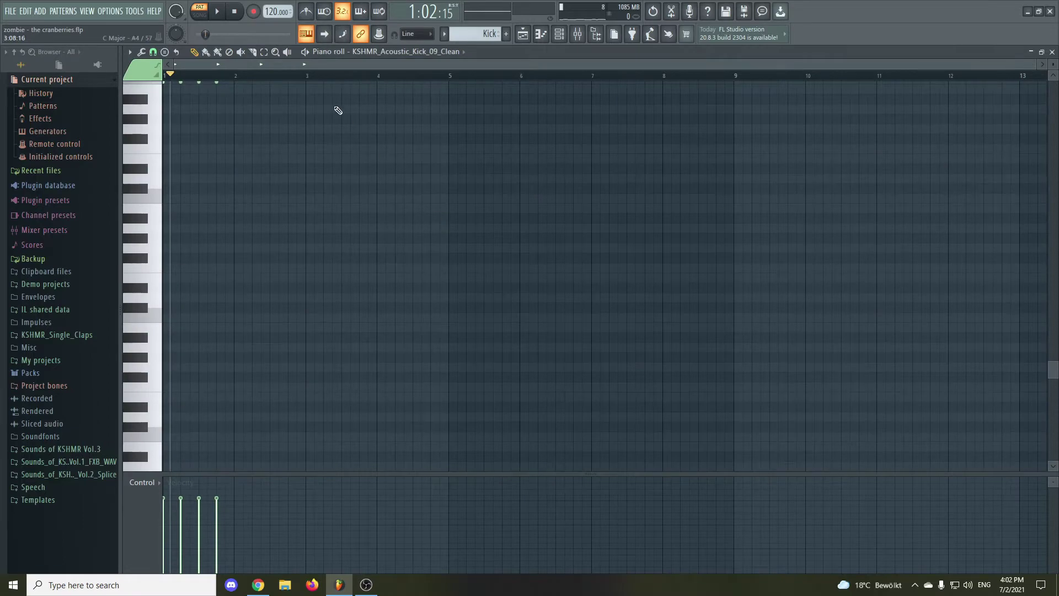
scroll(276, 138, up, 5)
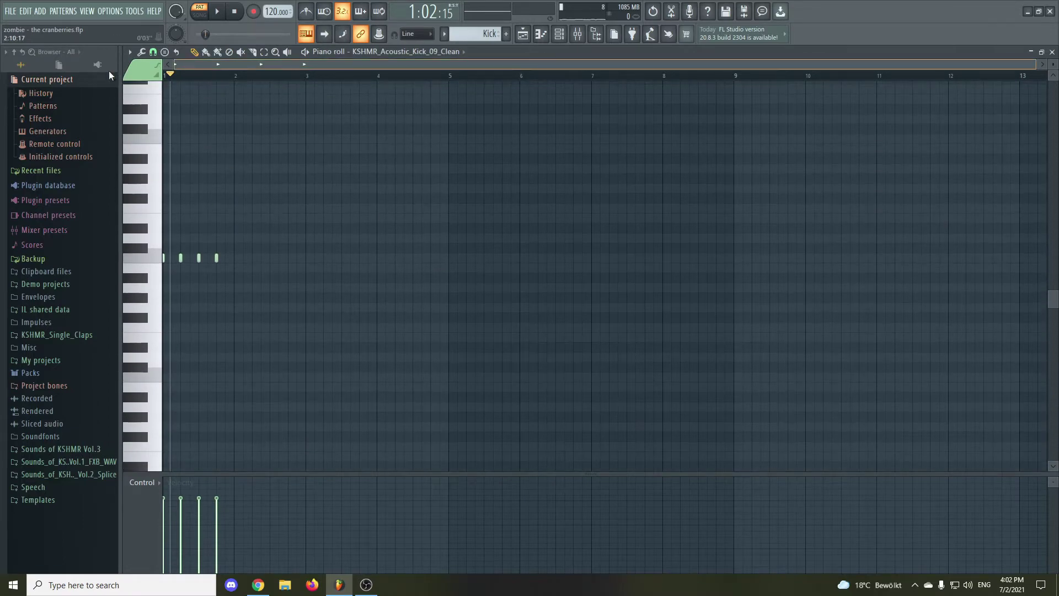
key(space)
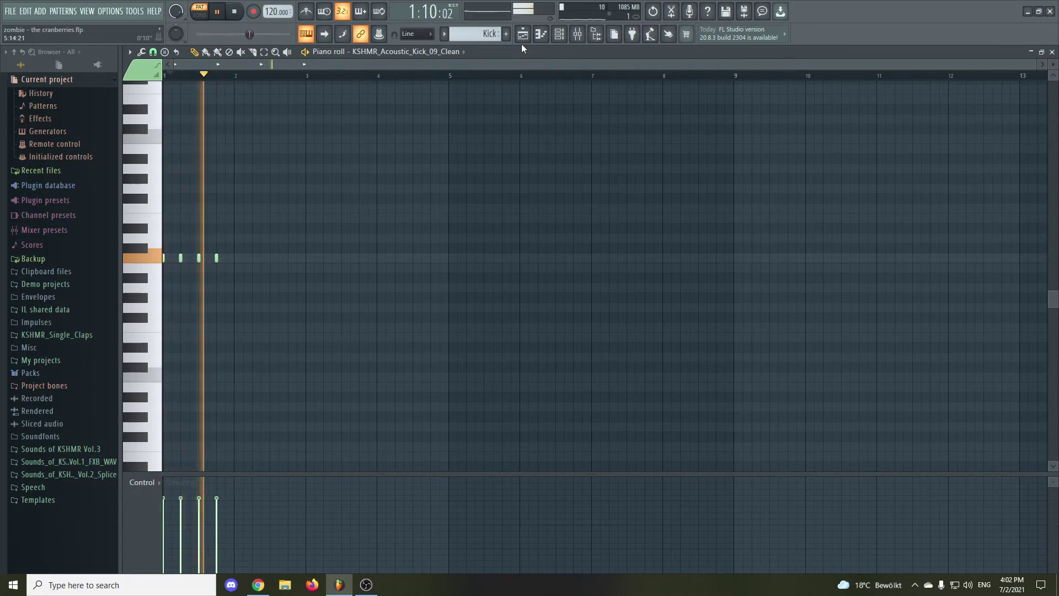
key(KP_Add)
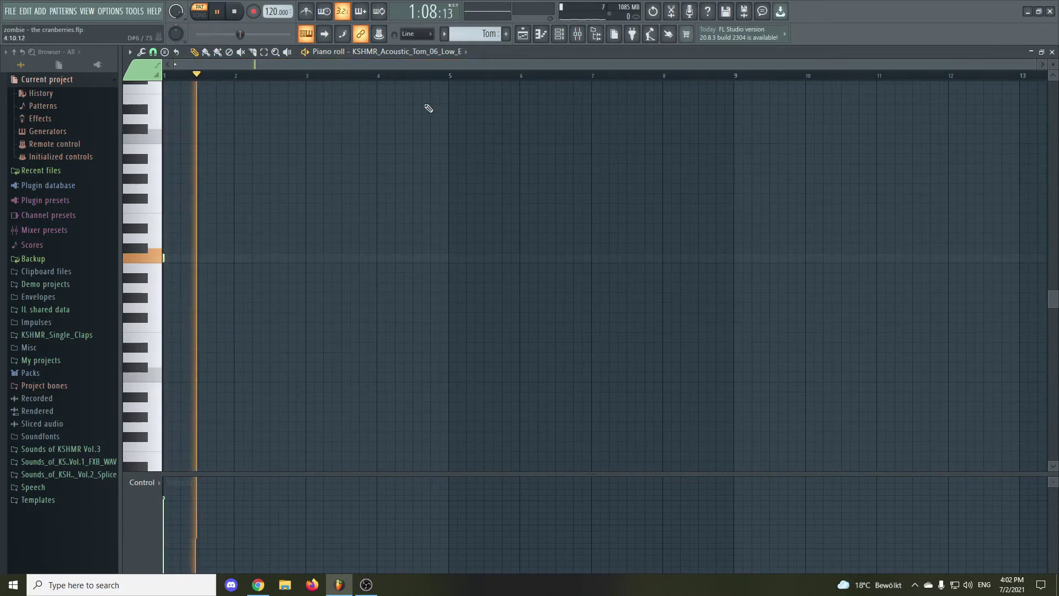
key(space)
key(F5)
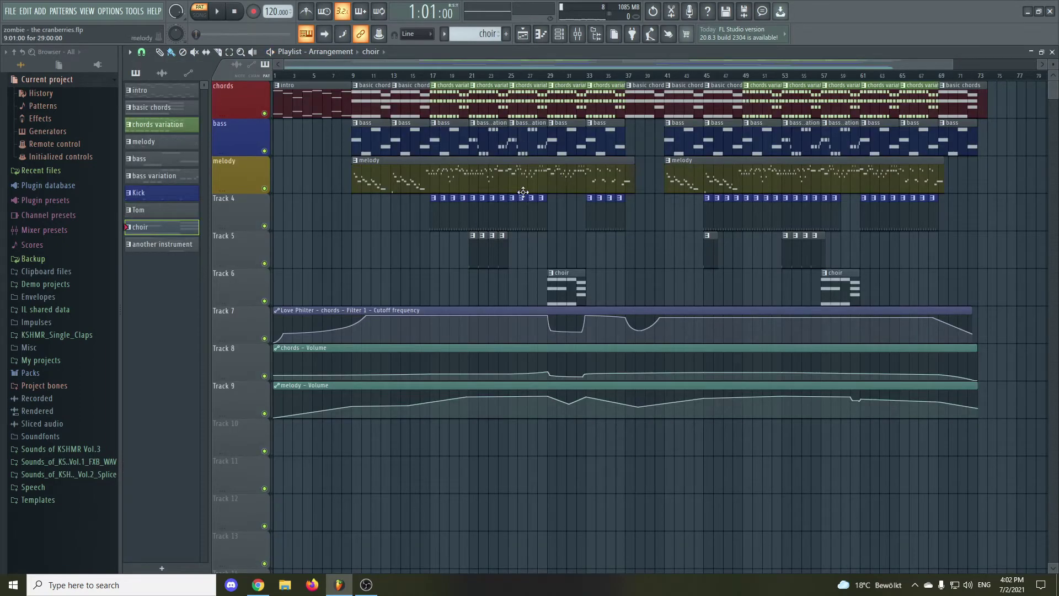
- Open the choir pattern in the piano roll and play it from bar 1
double_click(561, 285)
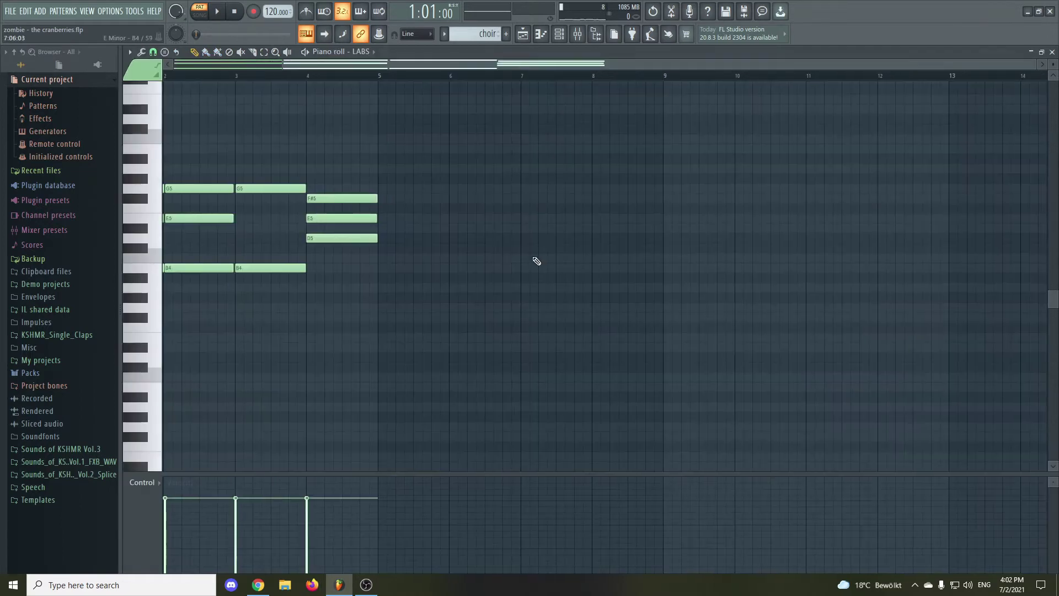
scroll(380, 72, up, 2)
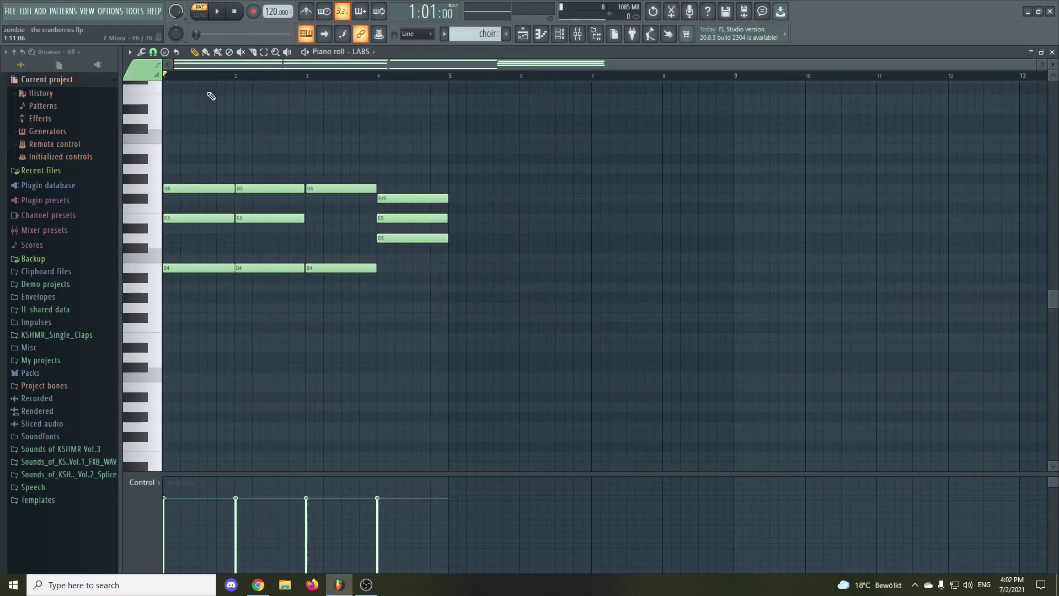
click(169, 78)
key(space)
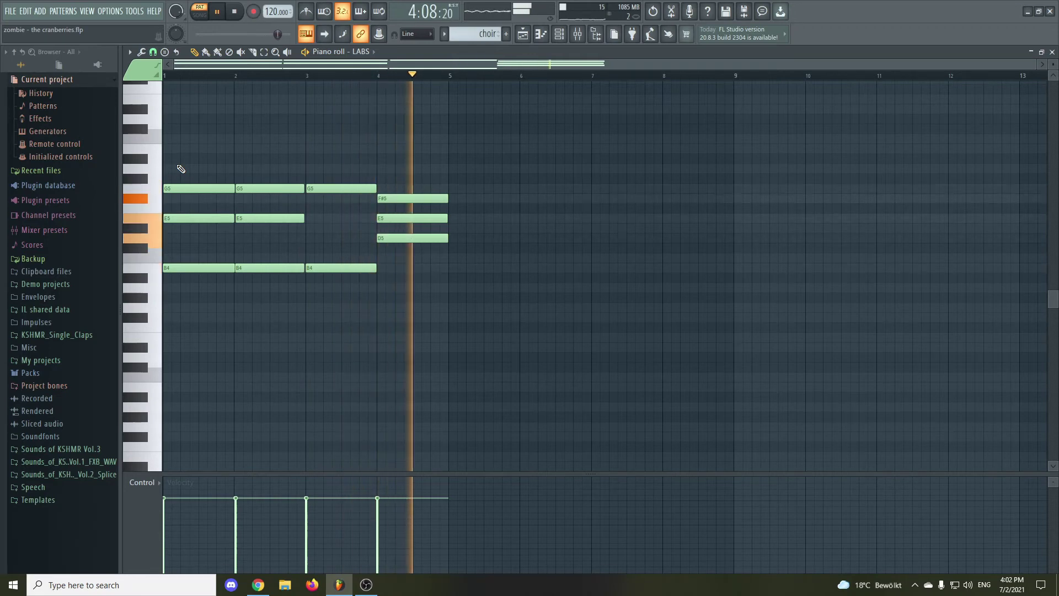
key(space)
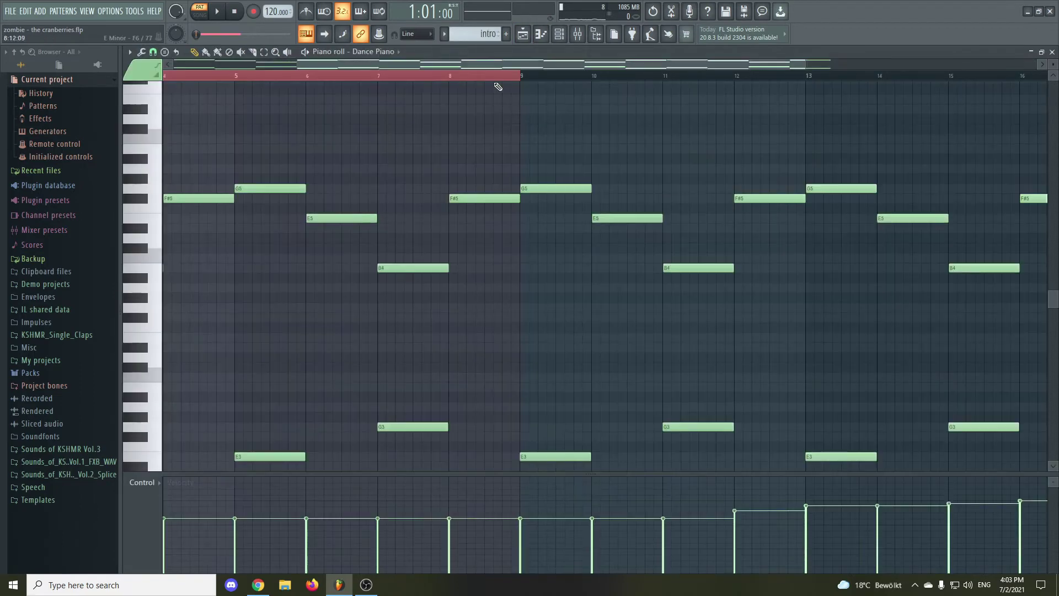
- Examine the upper and lower notes of the intro pattern, and return to the playlist
scroll(428, 338, down, 3)
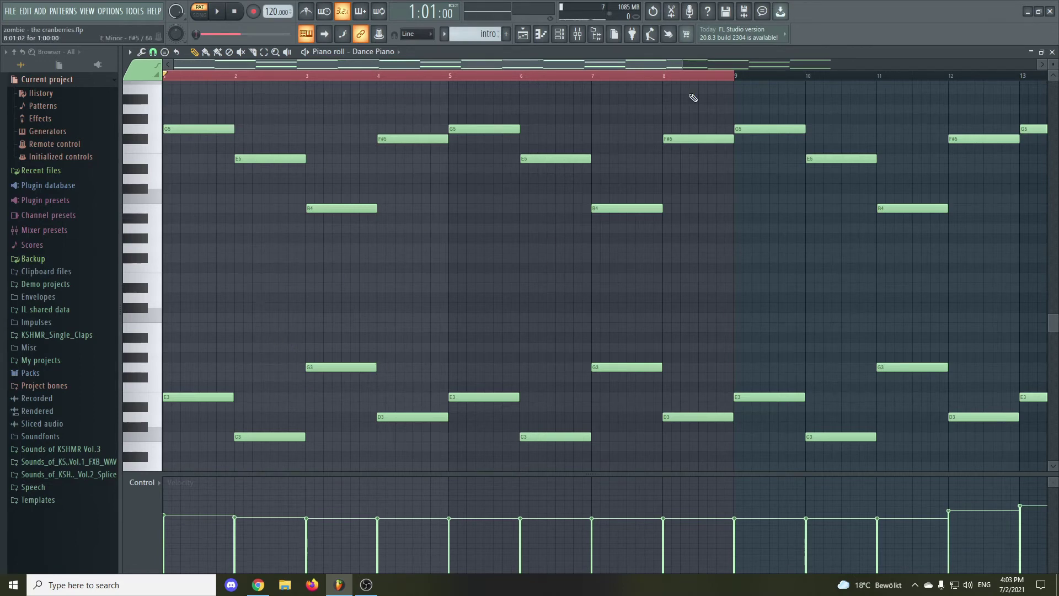
click(522, 33)
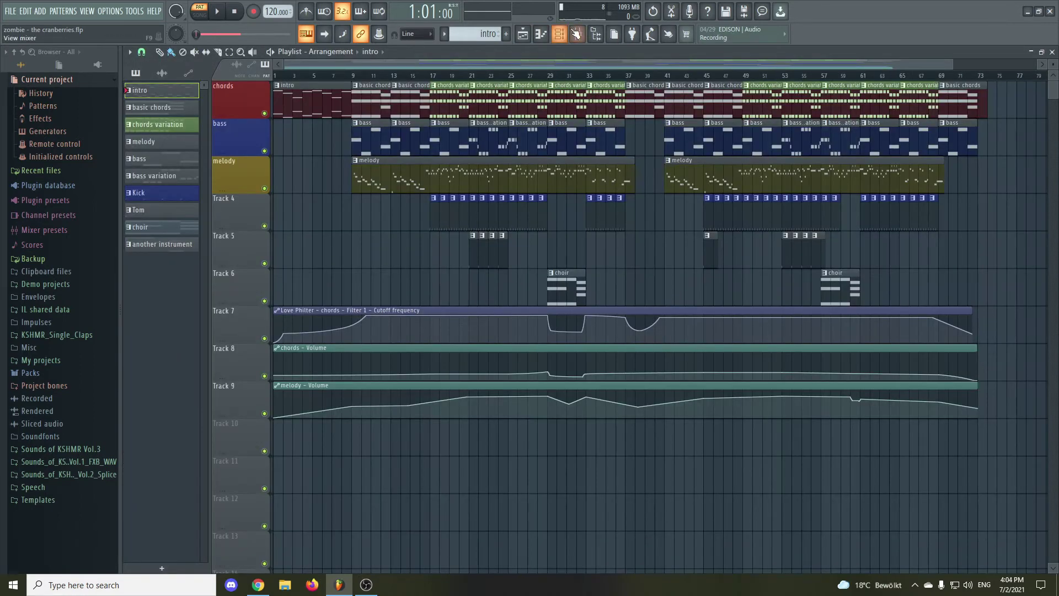
- Inspect the Fruity parametric EQ 2 and Fruity Limiter settings on the bass track in the mixer
click(576, 34)
click(229, 209)
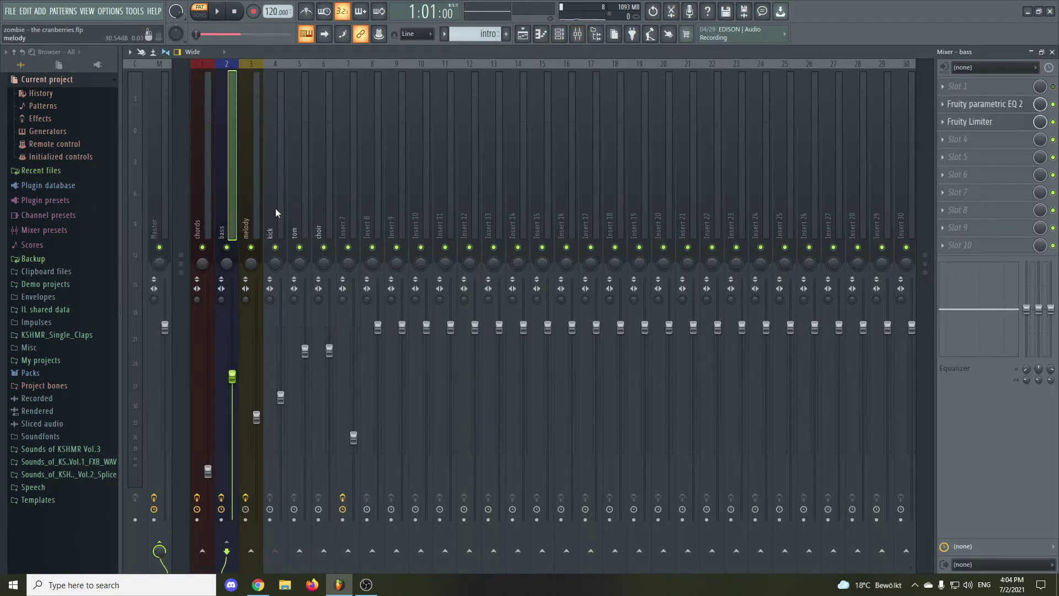
click(986, 106)
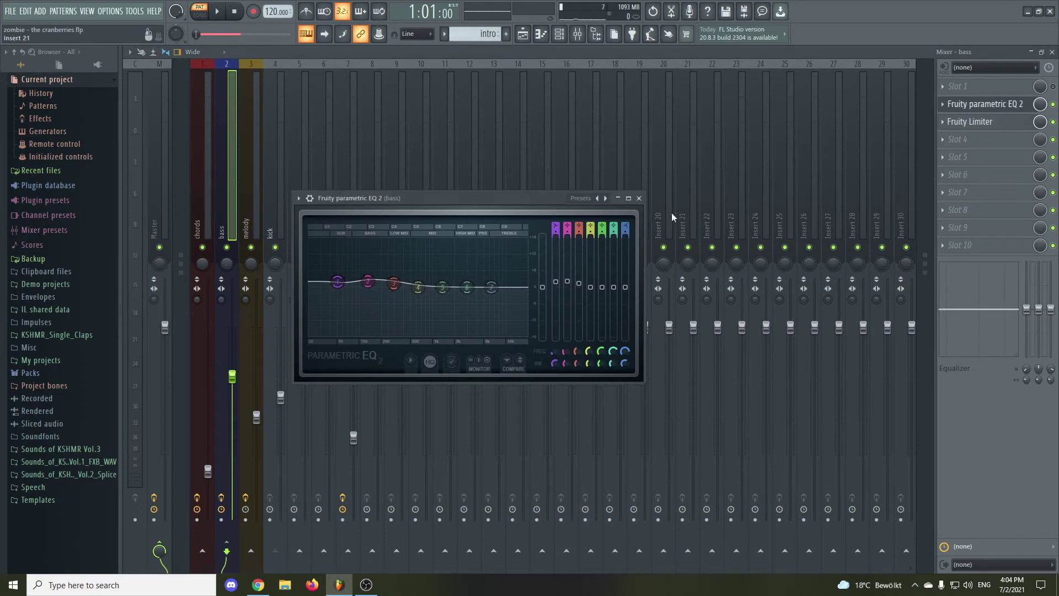
click(638, 198)
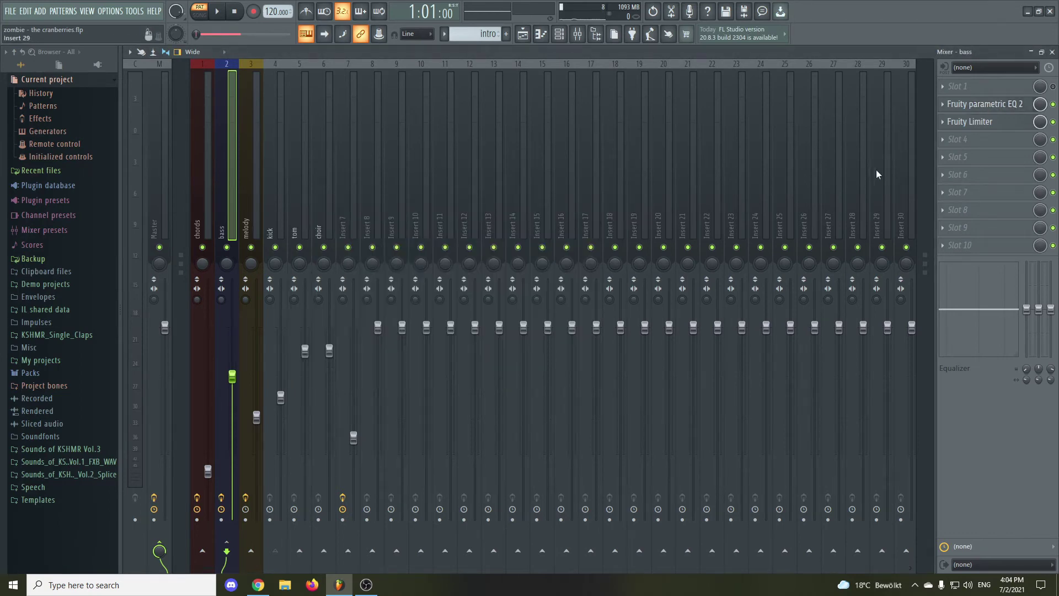
click(992, 122)
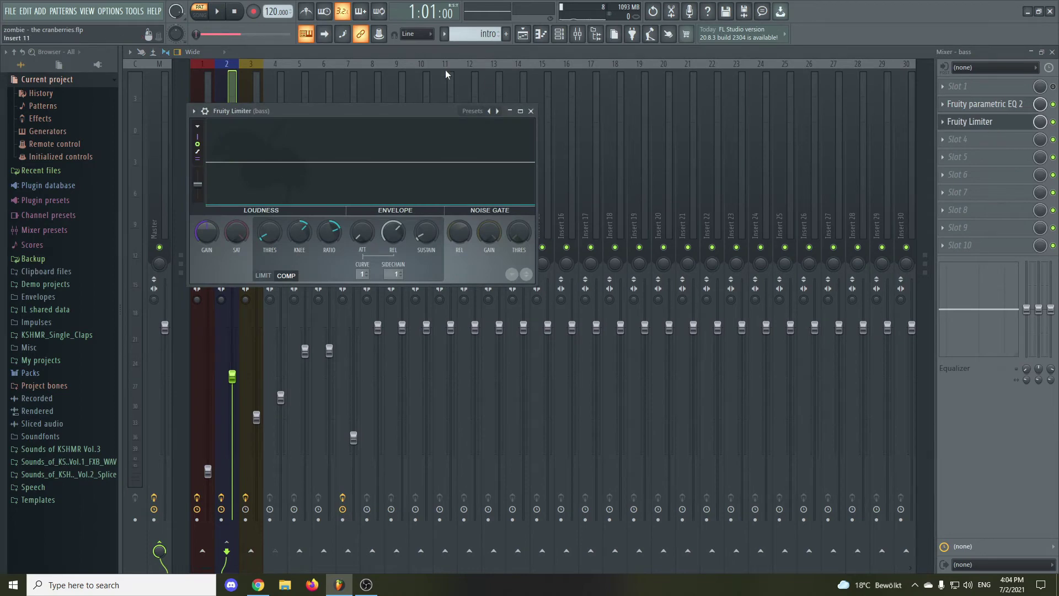
click(530, 110)
- Inspect the Fruity Reeverb 2 settings on the melody mixer track
click(250, 226)
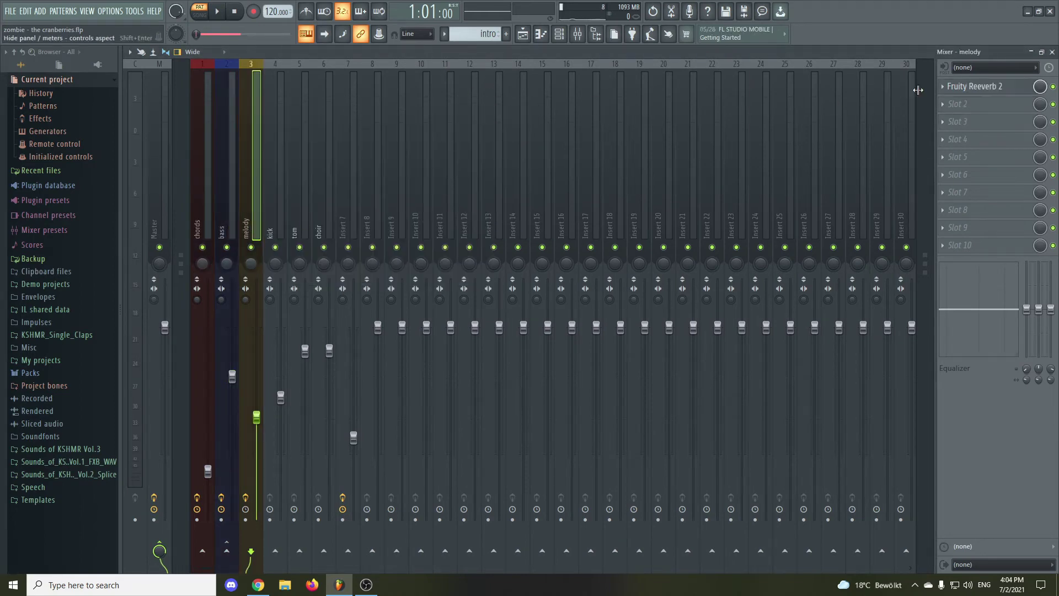
click(982, 86)
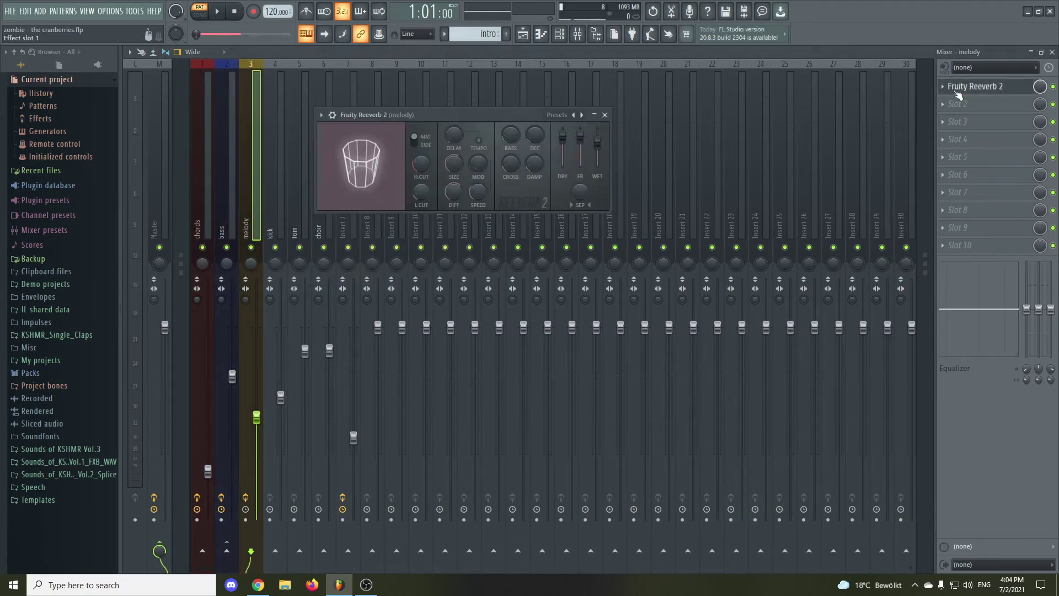
click(604, 115)
- Check the effect slots of the kick, choir and Insert 7 mixer tracks
click(280, 215)
click(324, 212)
click(346, 210)
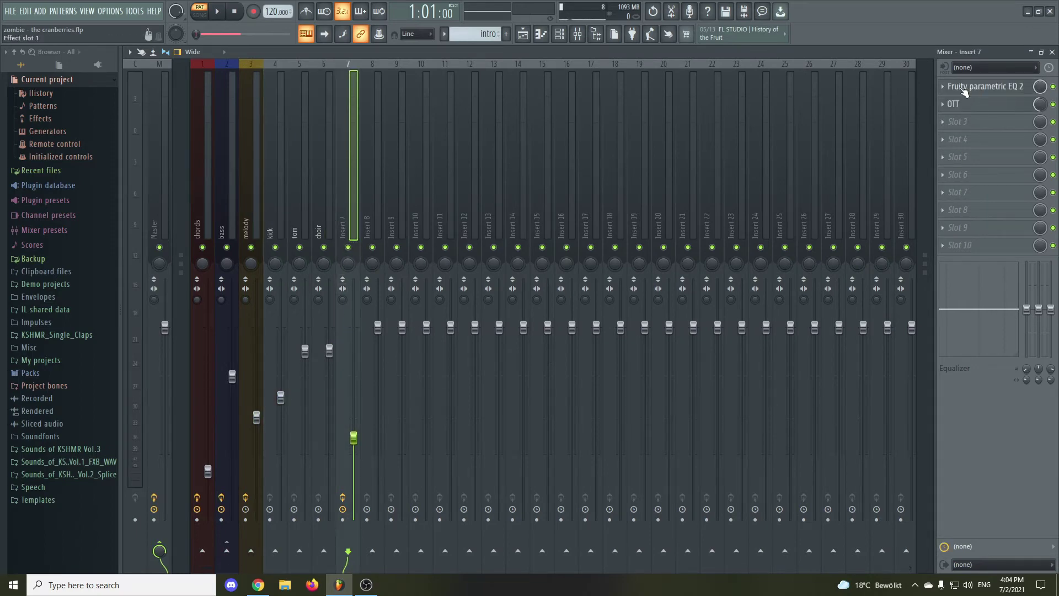
- Check the instruments in the channel rack, and show the chords track's effect chain in the mixer
click(561, 34)
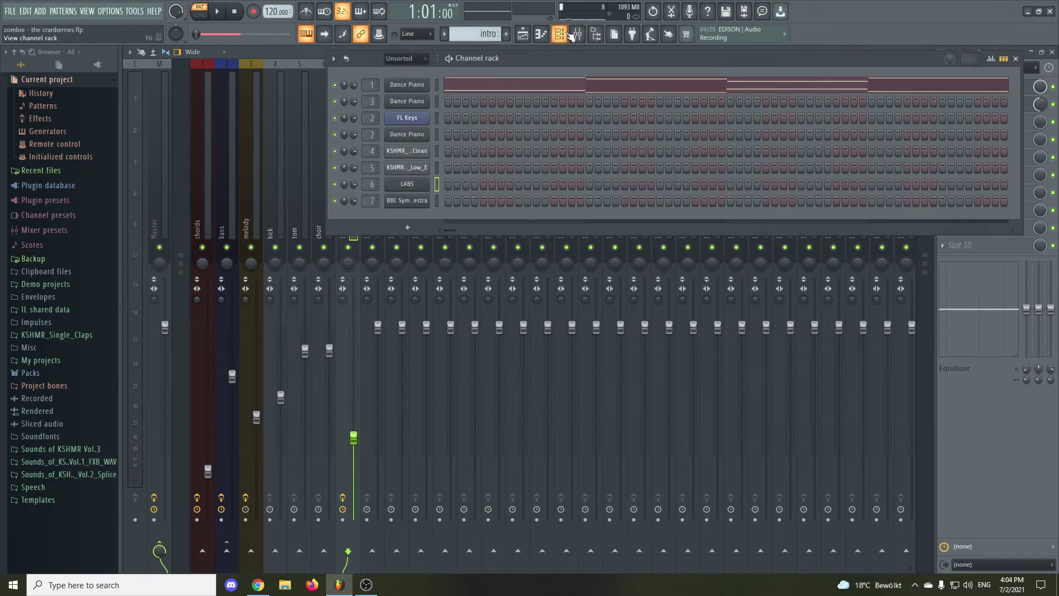
click(523, 35)
click(559, 34)
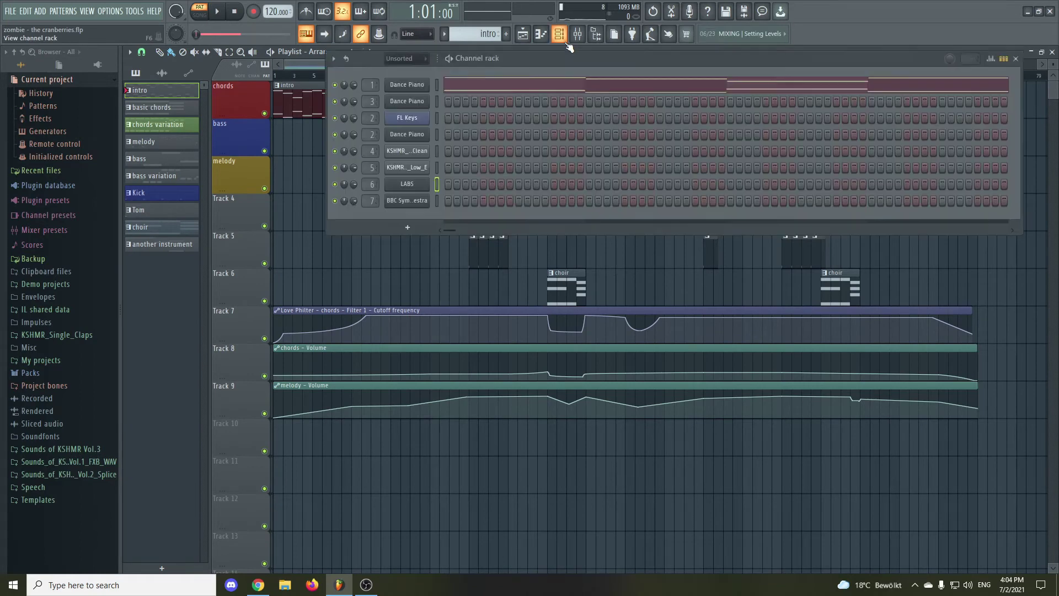
click(584, 36)
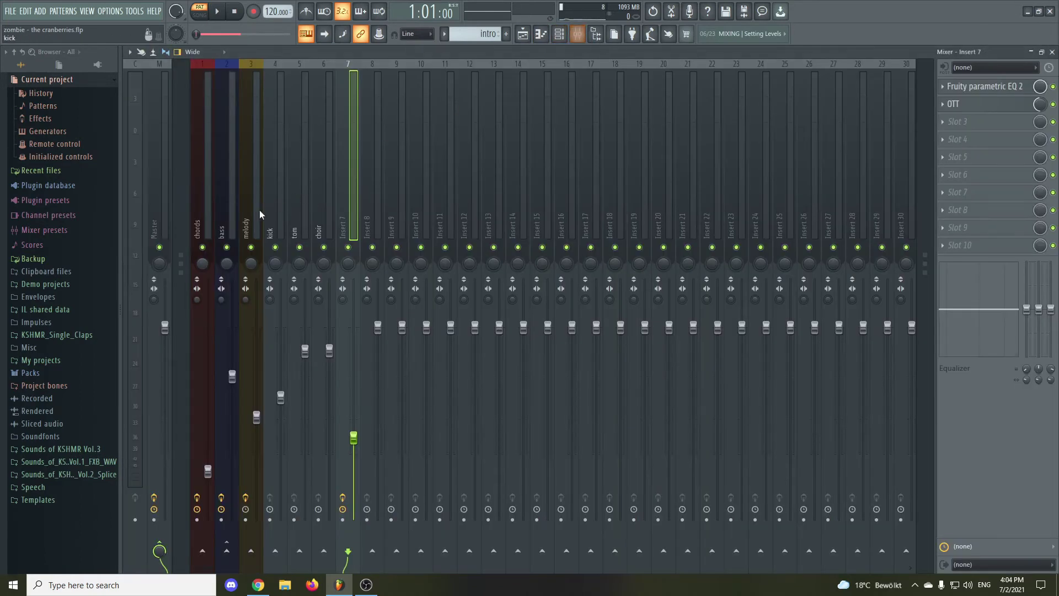
click(207, 207)
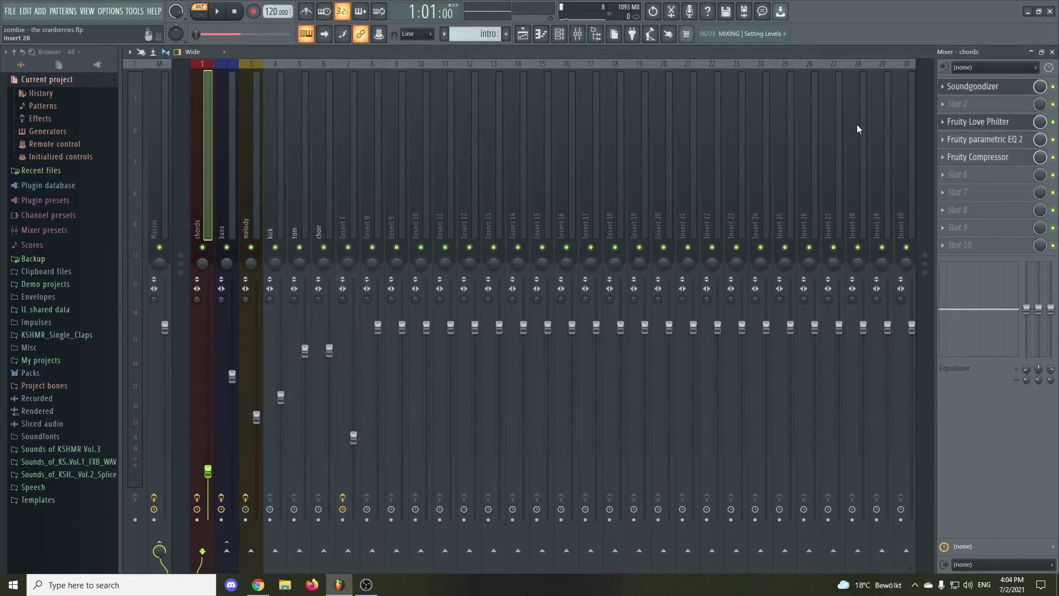
- Inspect the Soundgoodizer and Fruity Love Philter settings on the chords mixer track
click(968, 88)
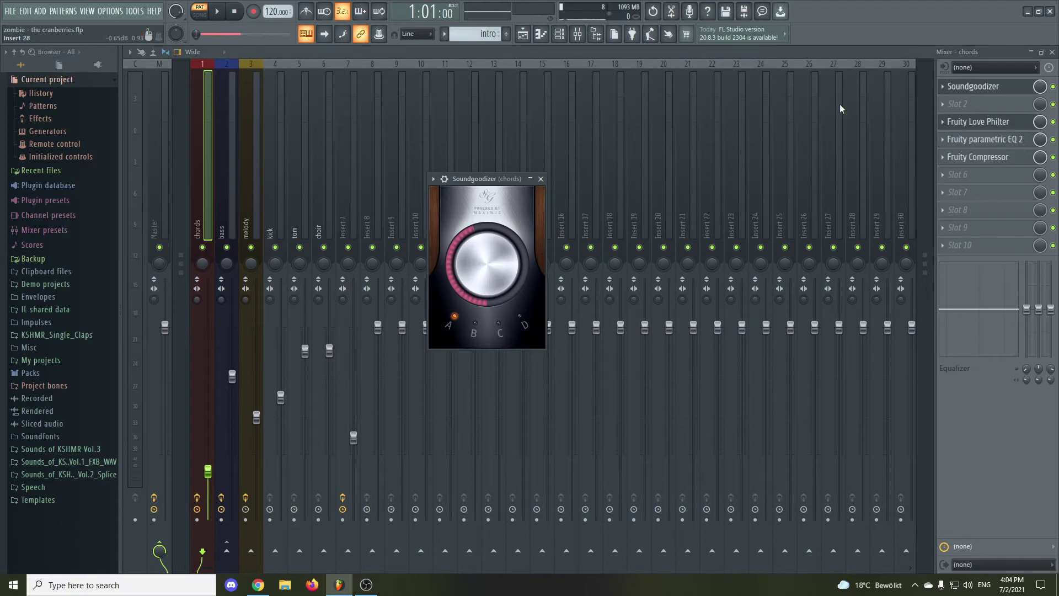
click(541, 179)
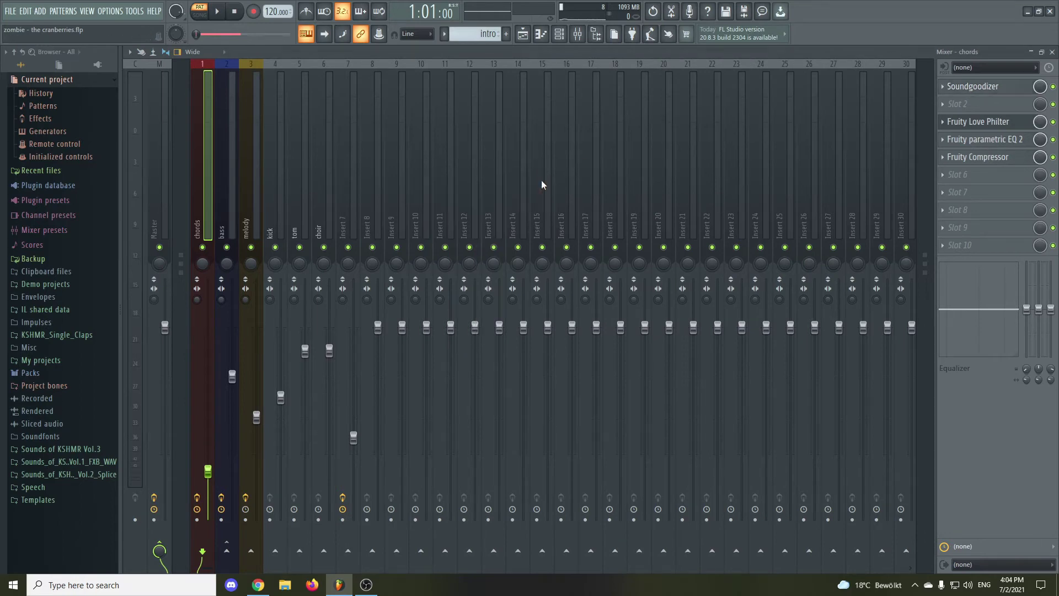
click(973, 125)
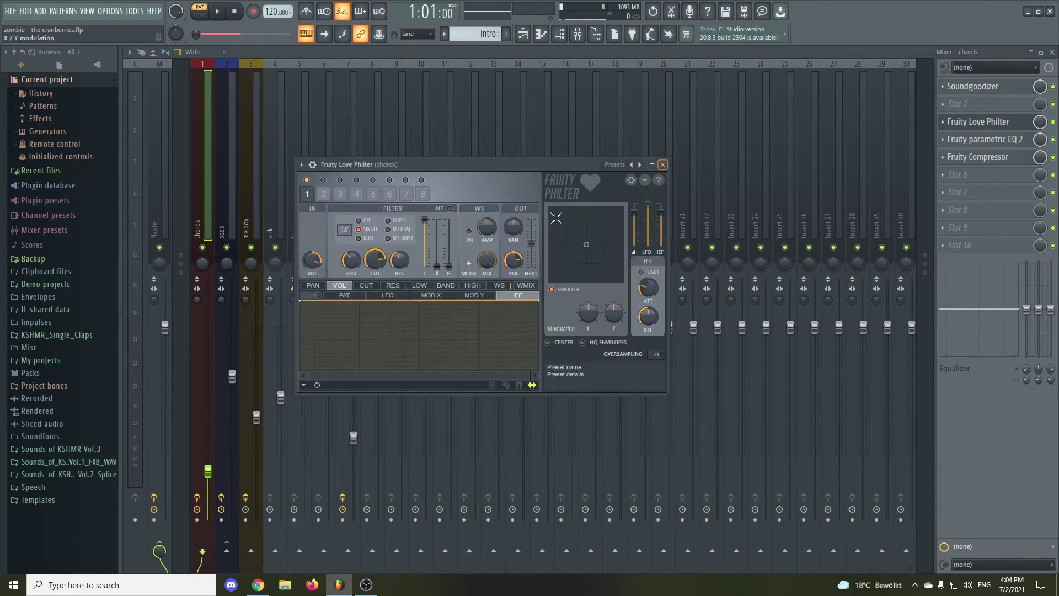
click(662, 165)
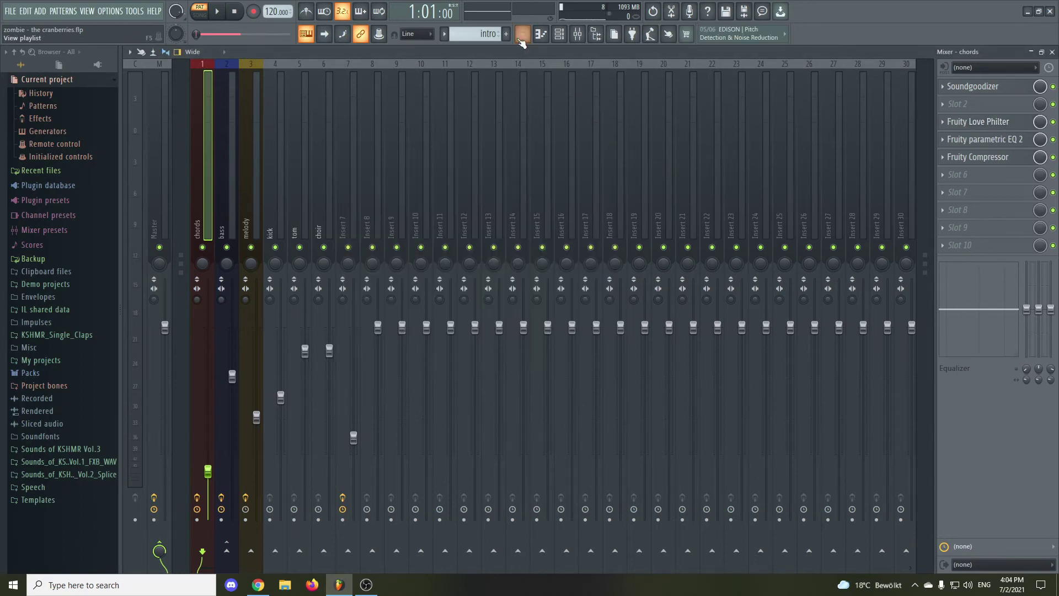
- Review the filter cutoff and volume automation clips in the playlist, and return to the chords track's effects in the mixer
click(522, 34)
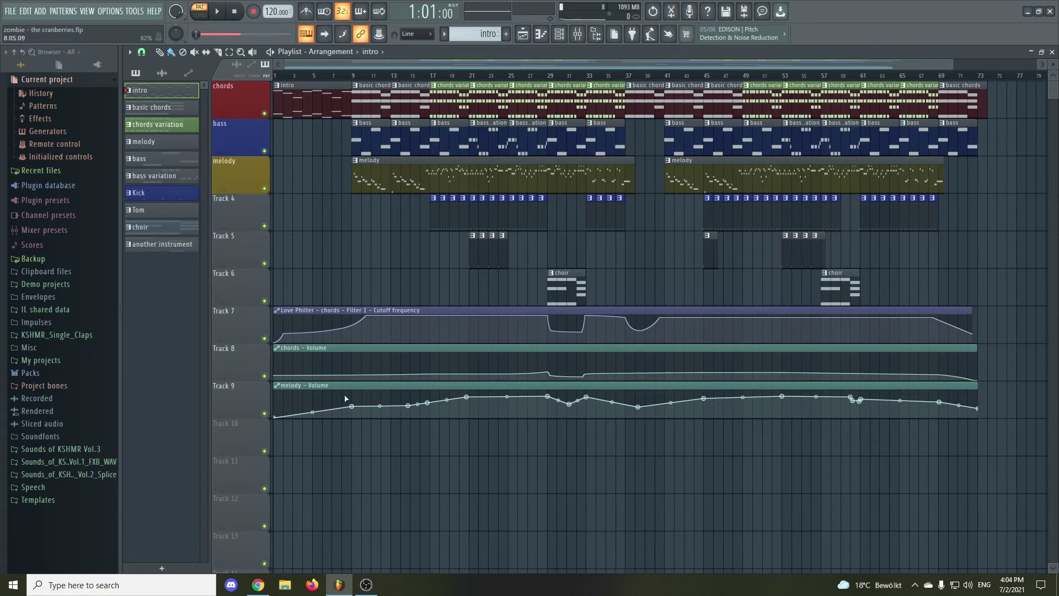
click(588, 36)
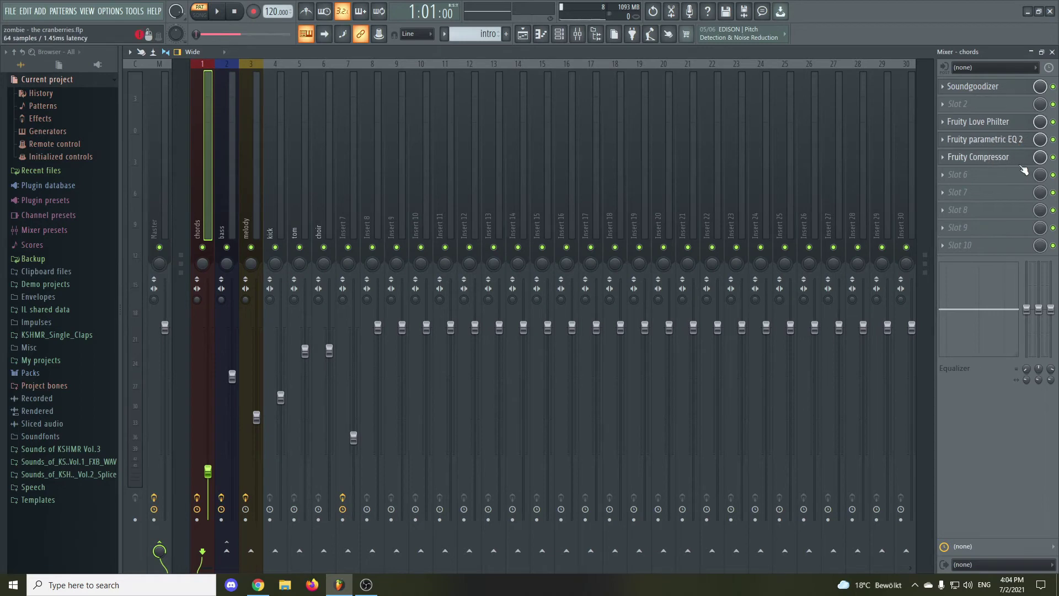
- Play the full playlist arrangement in song mode from bar 1 through bar 73, and stop playback
click(523, 35)
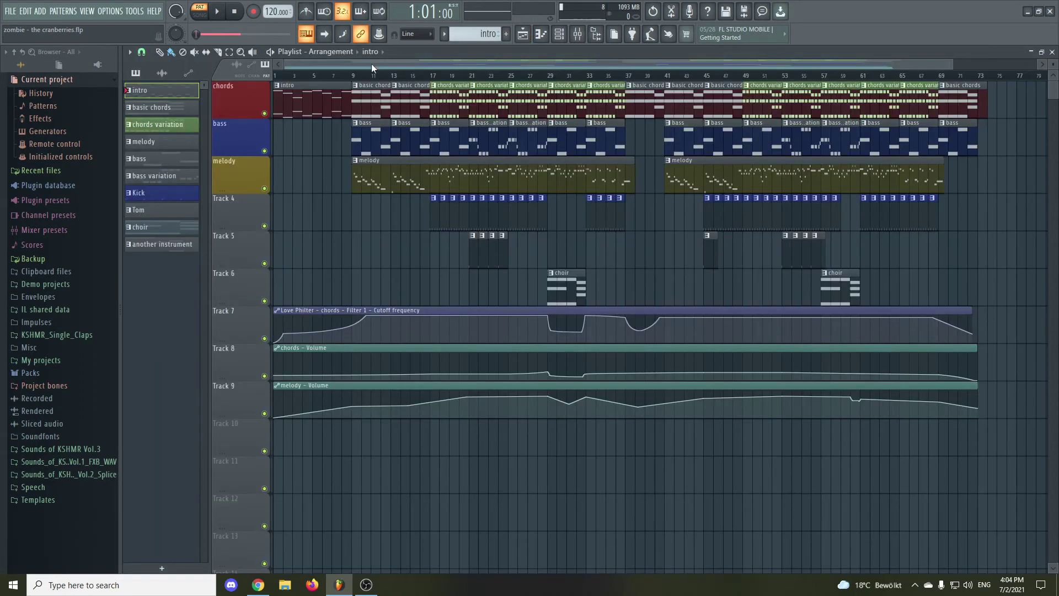
drag(284, 77, 246, 79)
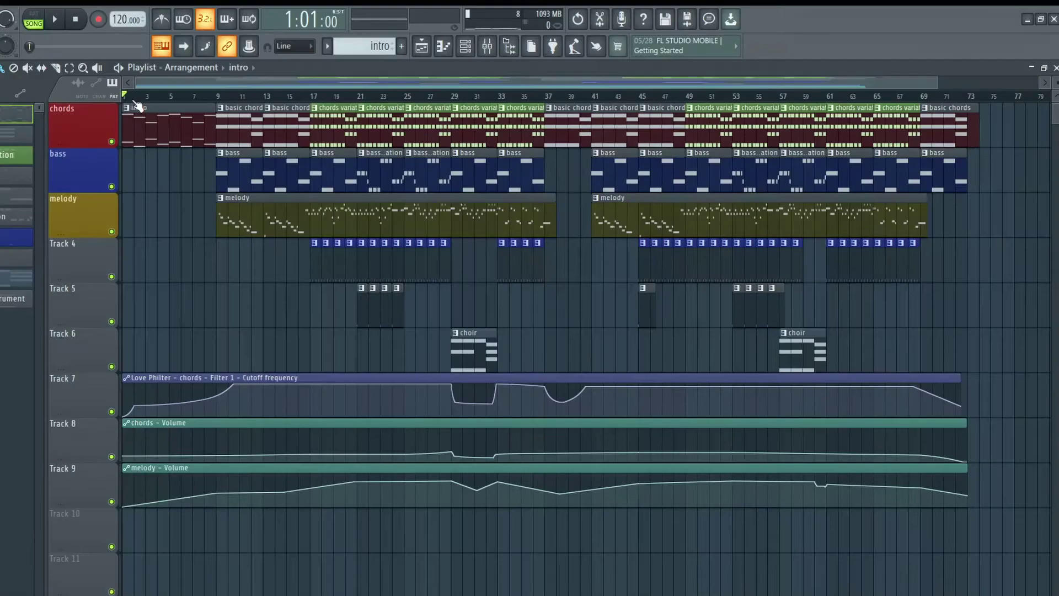
key(space)
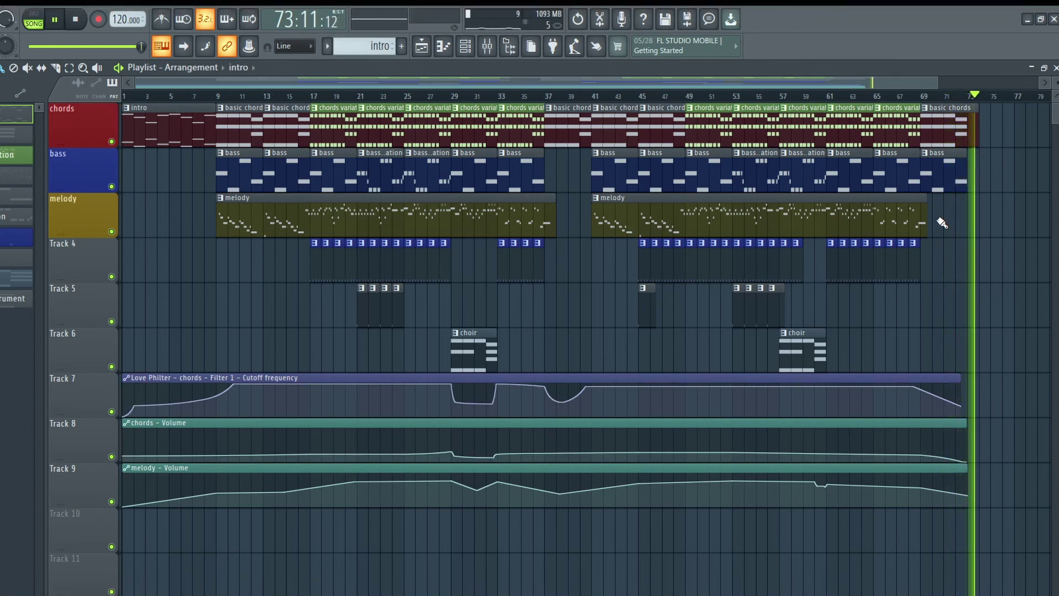
key(space)
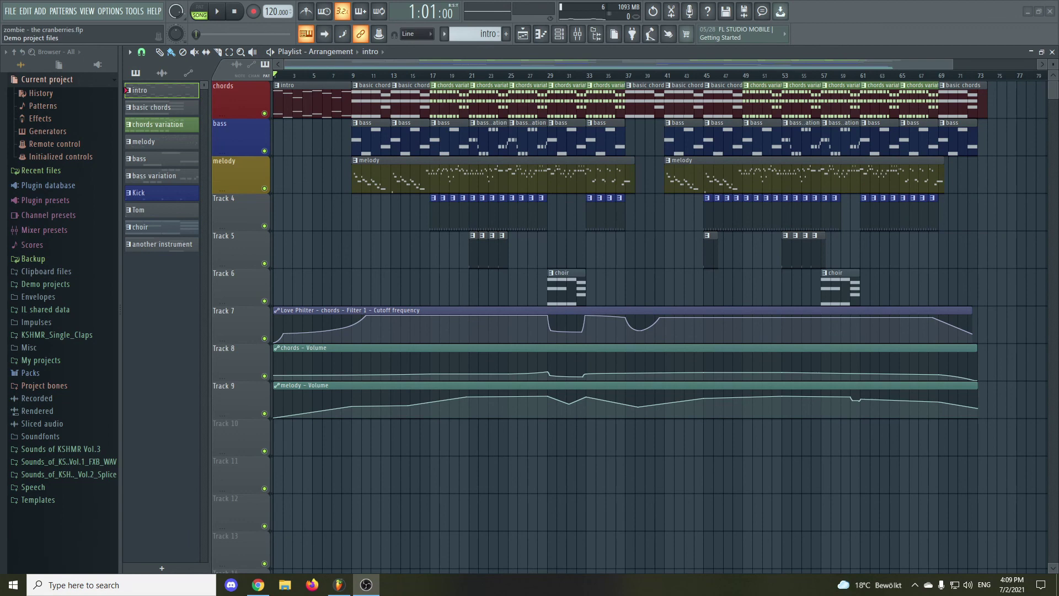